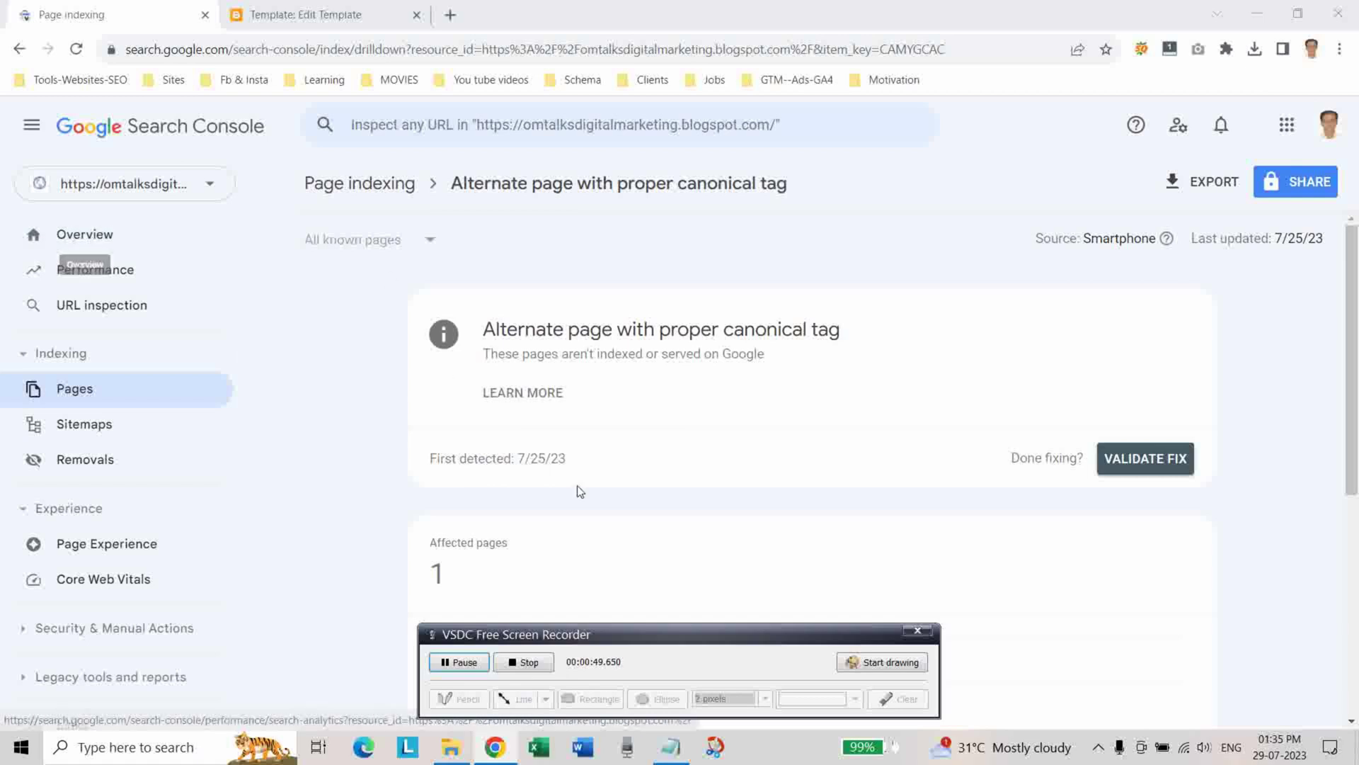
- Open the Edit HTML template editor from Blogger's Theme page Customize menu
scroll(570, 432, "down", 3)
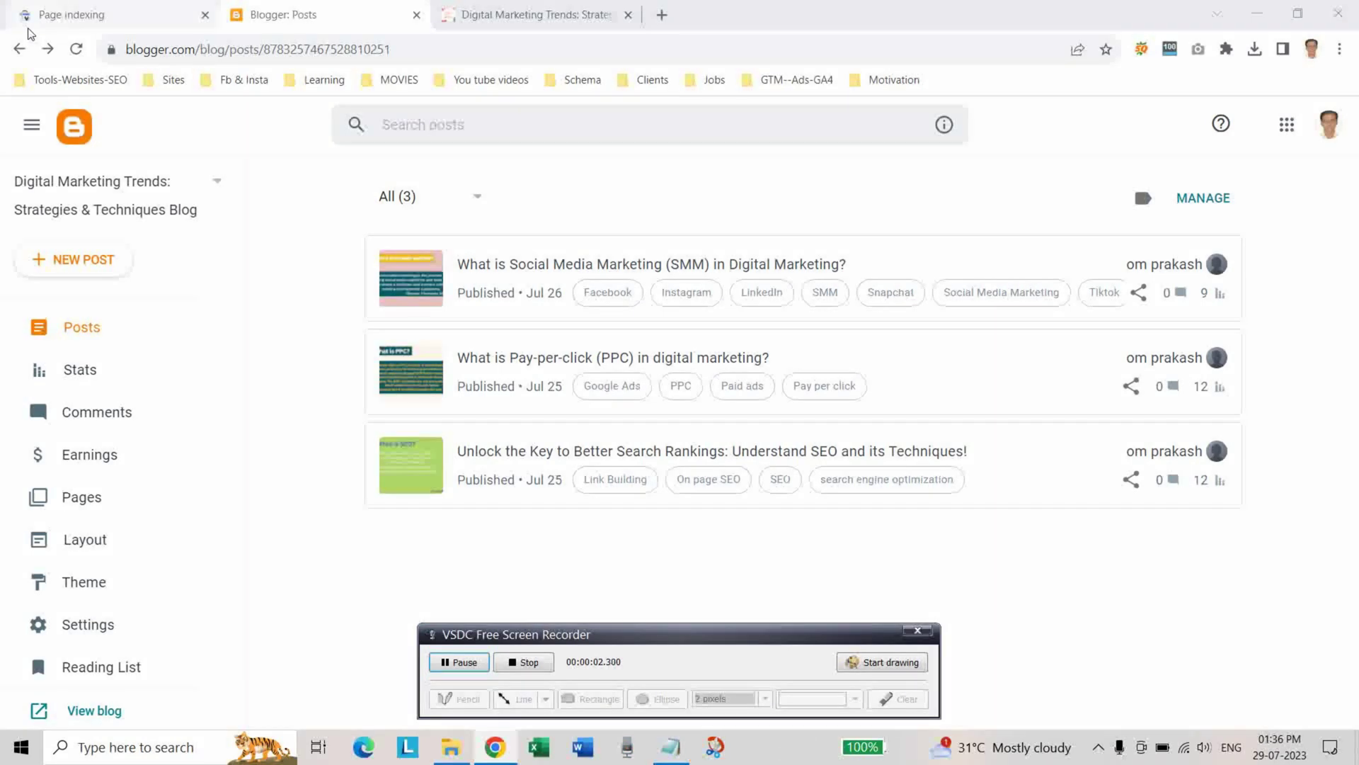
scroll(92, 538, "down", 1)
left_click(88, 531)
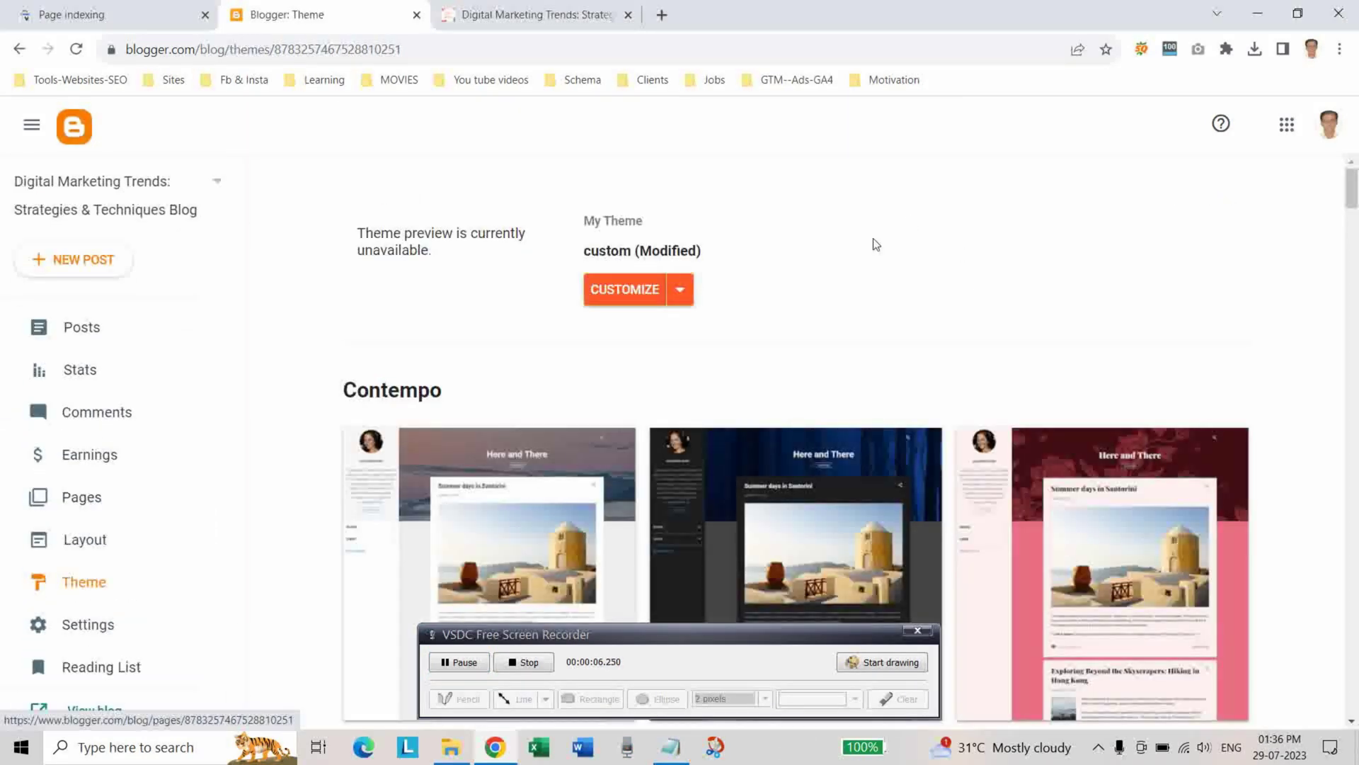
left_click(681, 289)
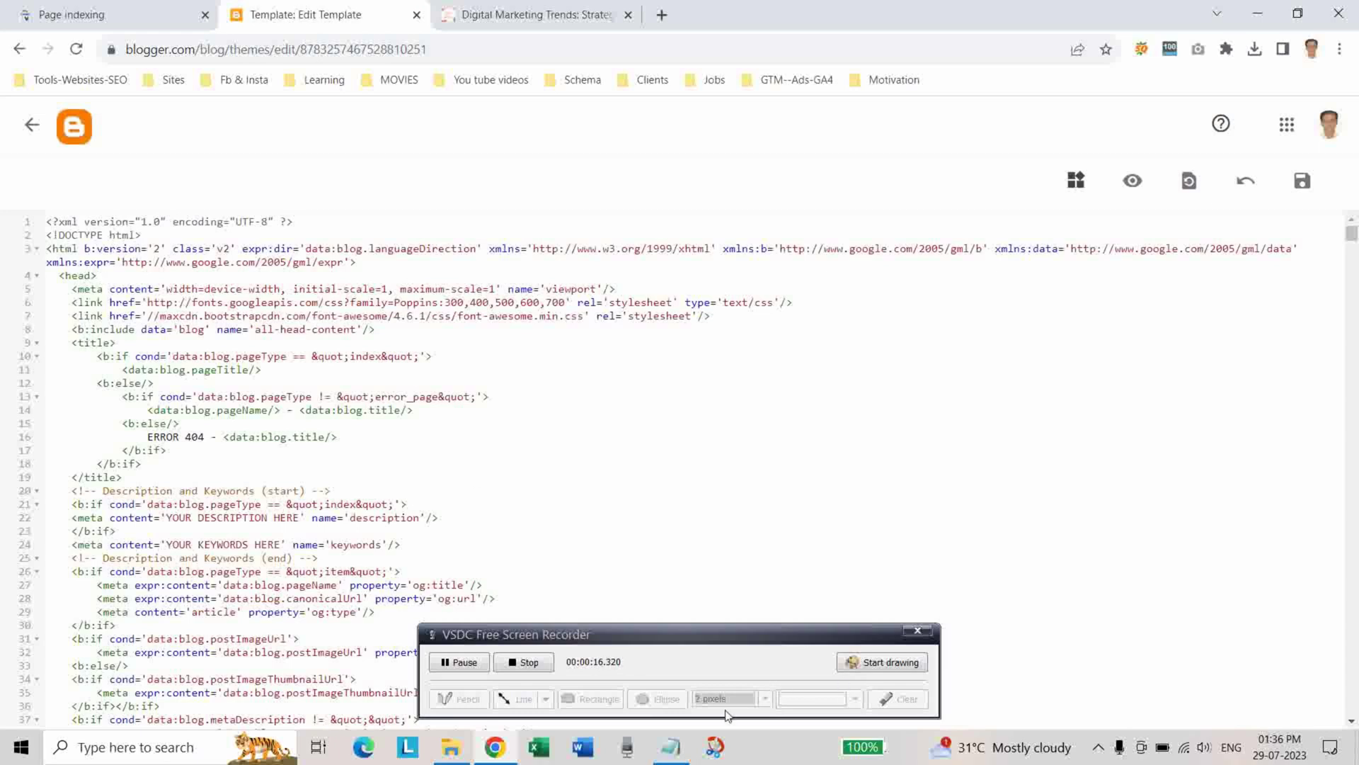
- Select the canonical link tag line for the blog homepage in the Notepad note
left_click(671, 746)
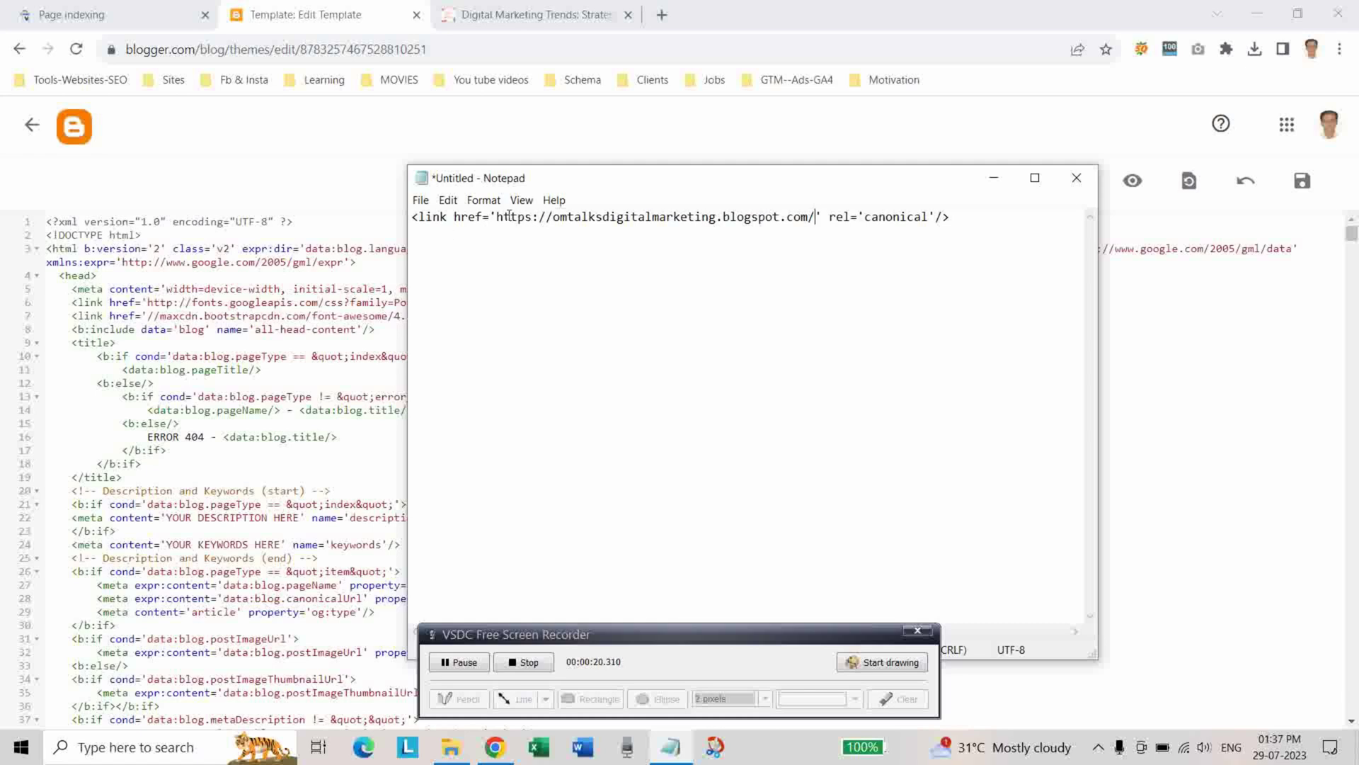
left_click_drag(503, 218, 810, 222)
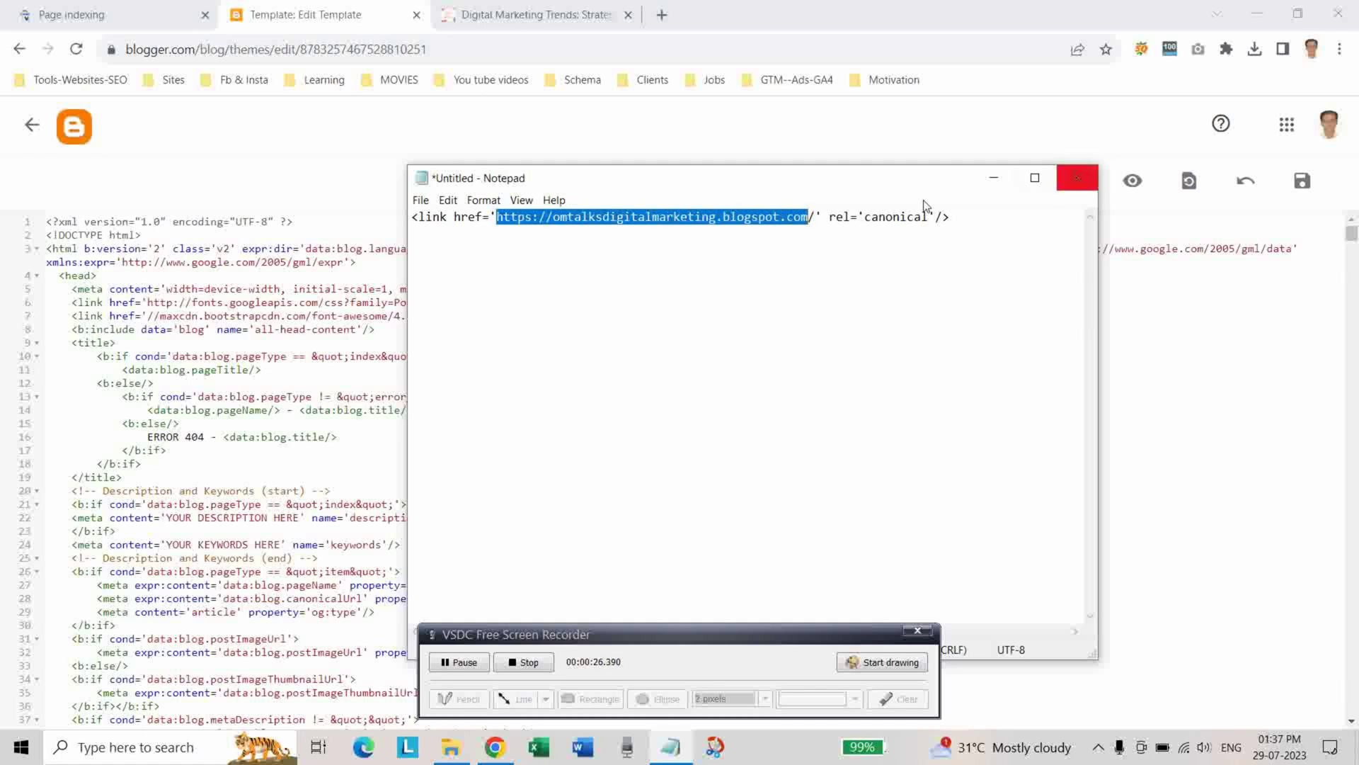
left_click_drag(960, 218, 546, 227)
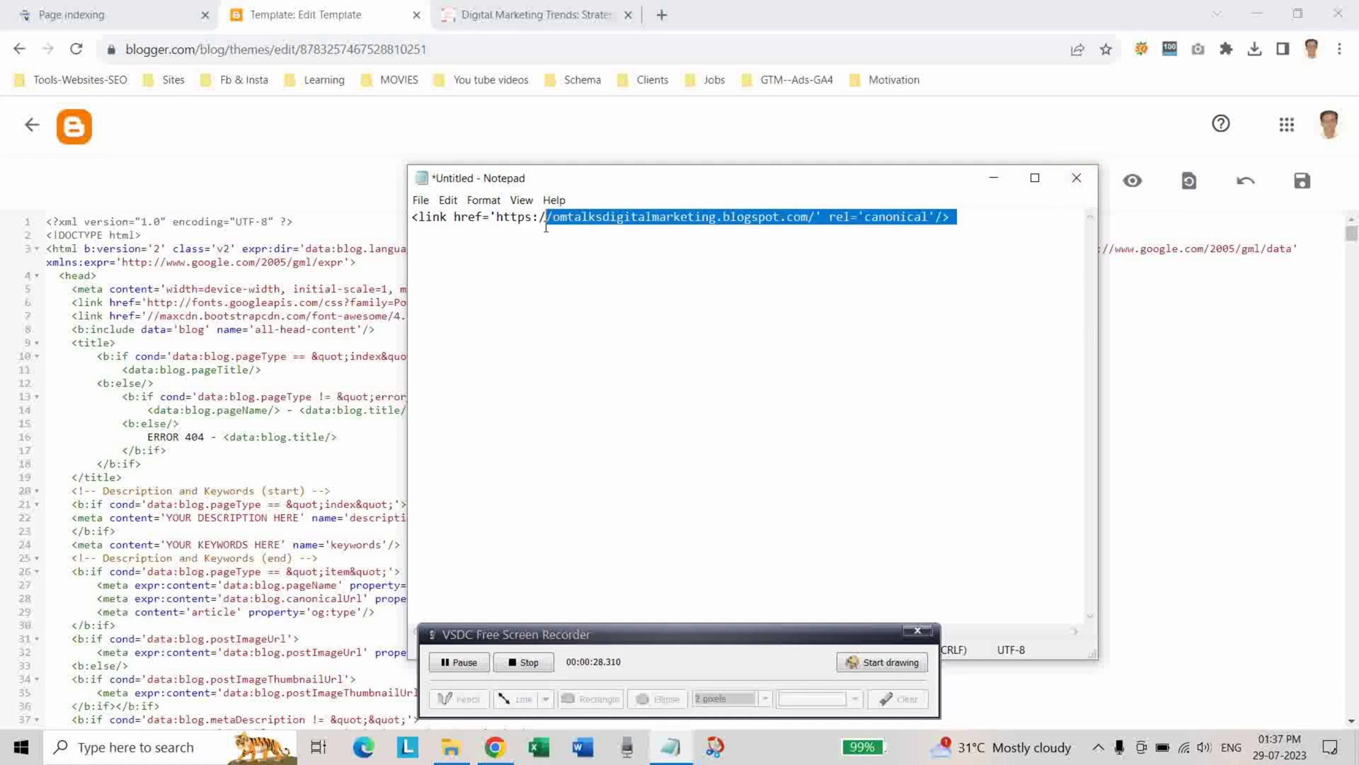
mouse_move(1010, 297)
left_mouse_down()
mouse_move(776, 241)
mouse_move(394, 236)
left_mouse_up()
key("ctrl+c")
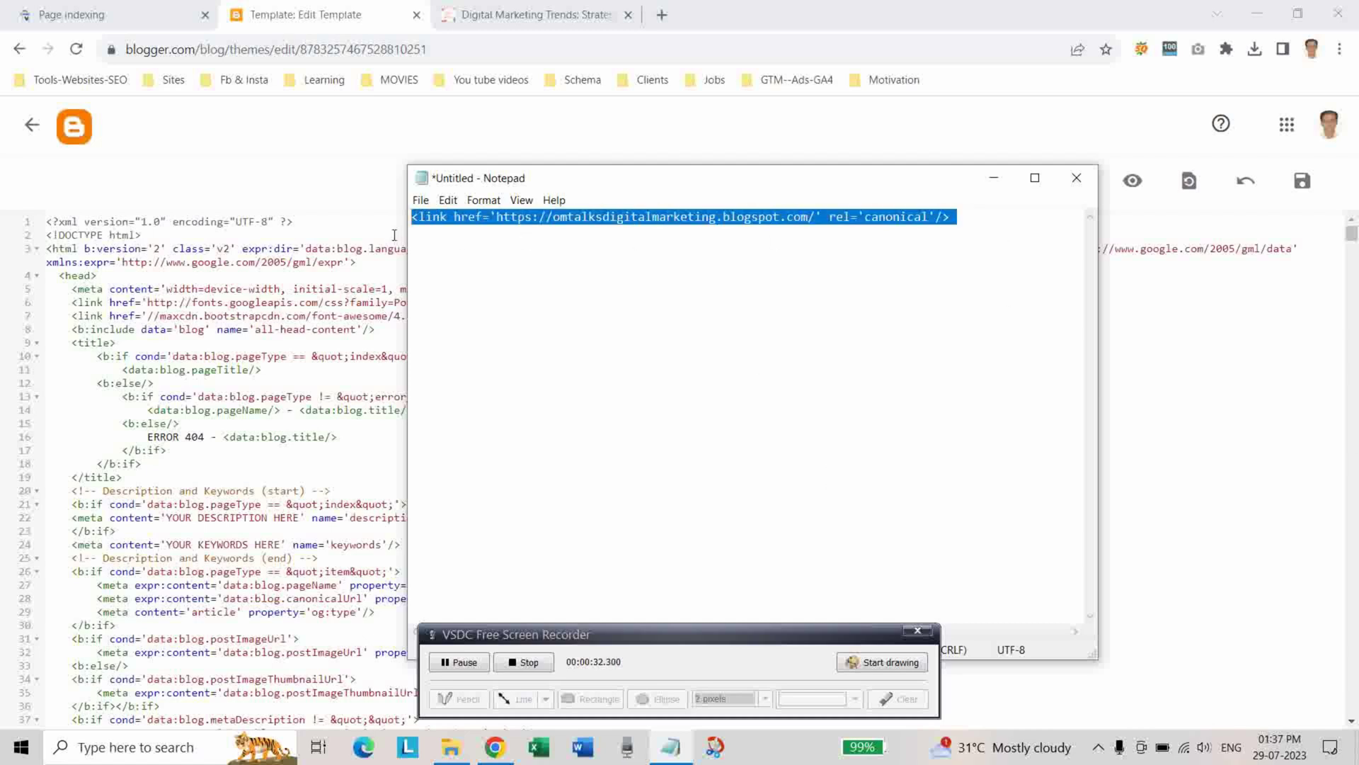
- Paste the canonical link tag on a new line below <head> and save the theme
left_click(991, 177)
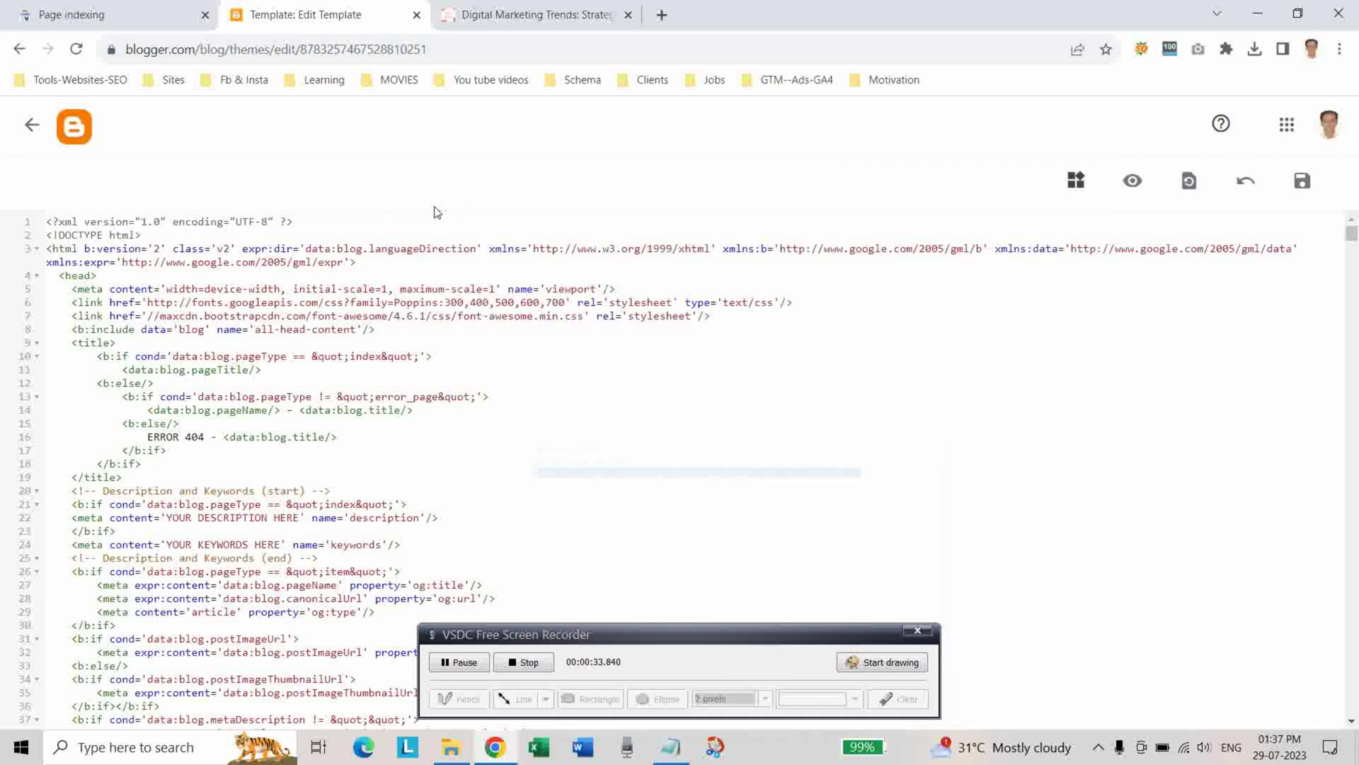
left_click(134, 279)
key("Return")
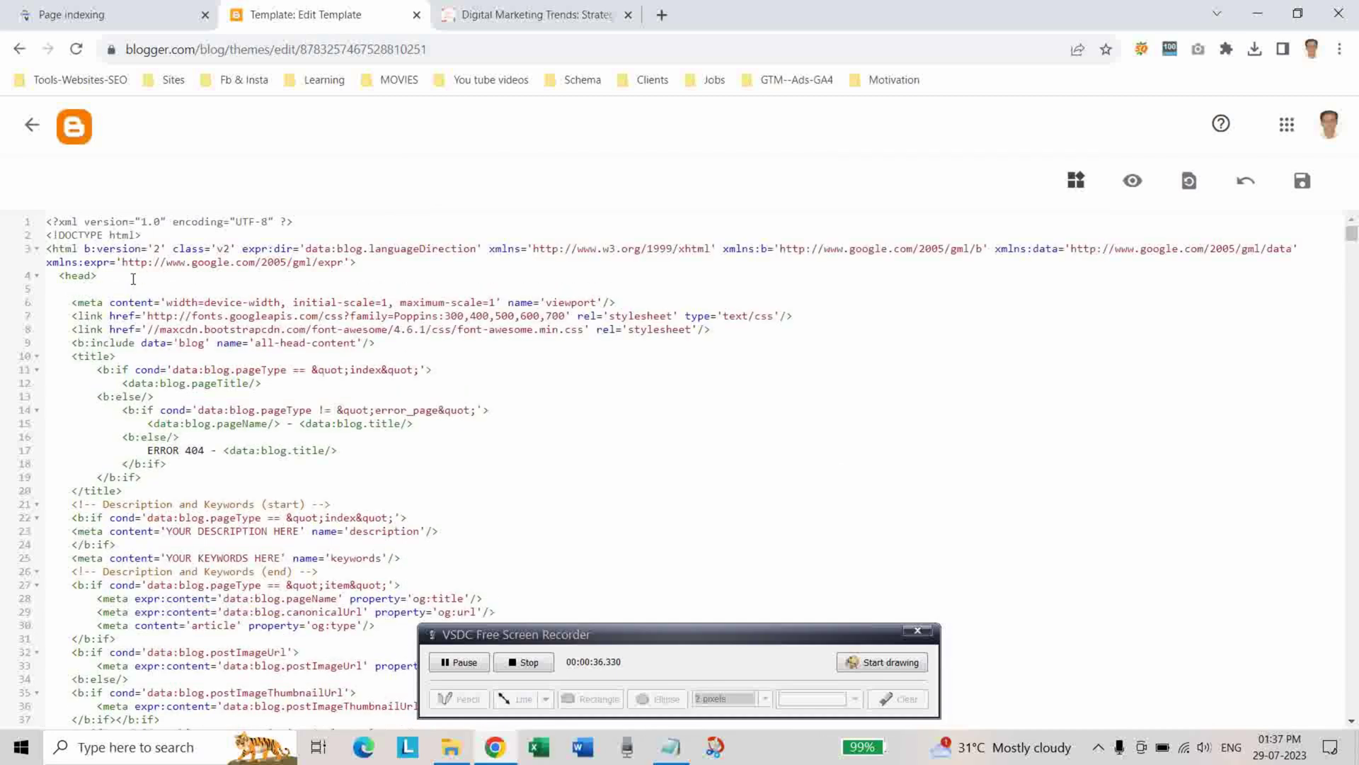
key("ctrl+v")
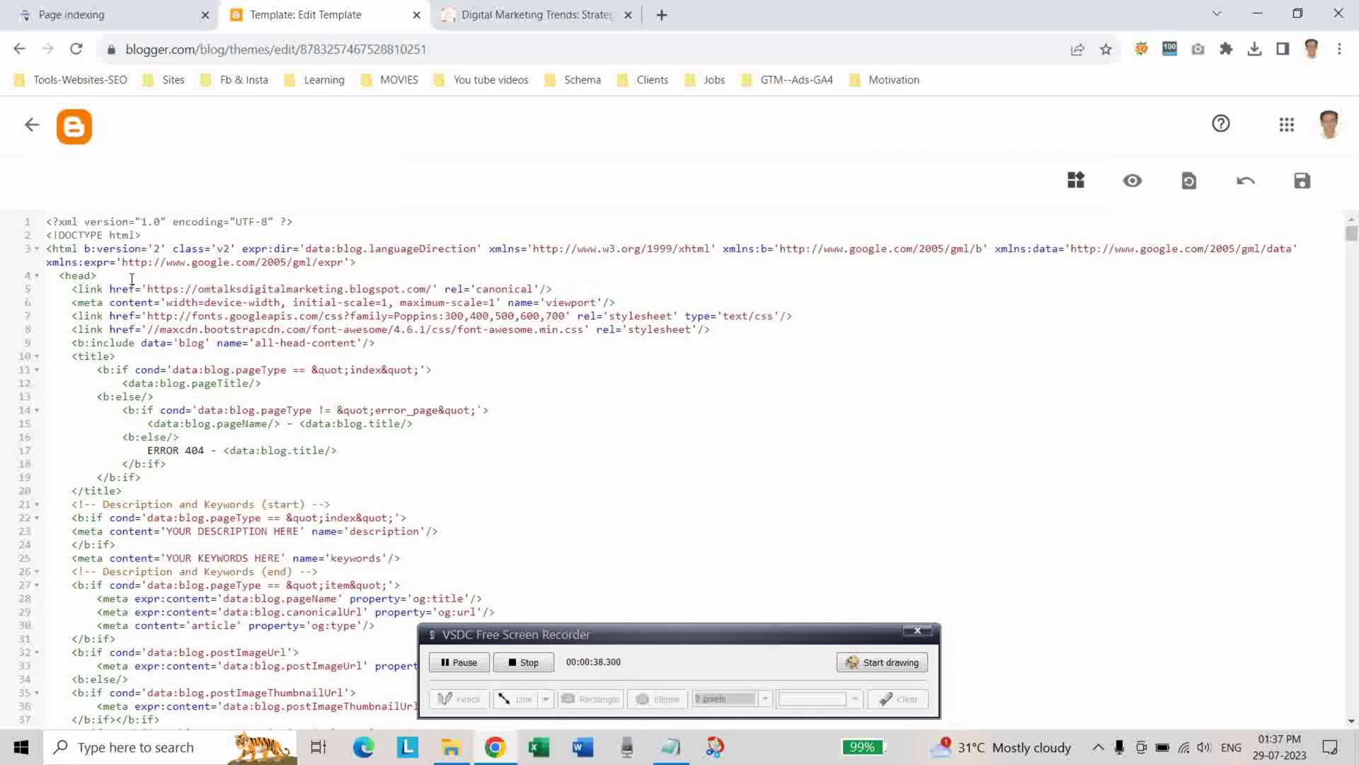
left_click(1300, 186)
- Leave the template editor and return to the Search Console canonical-tag issue report, still showing one affected page
left_click(32, 125)
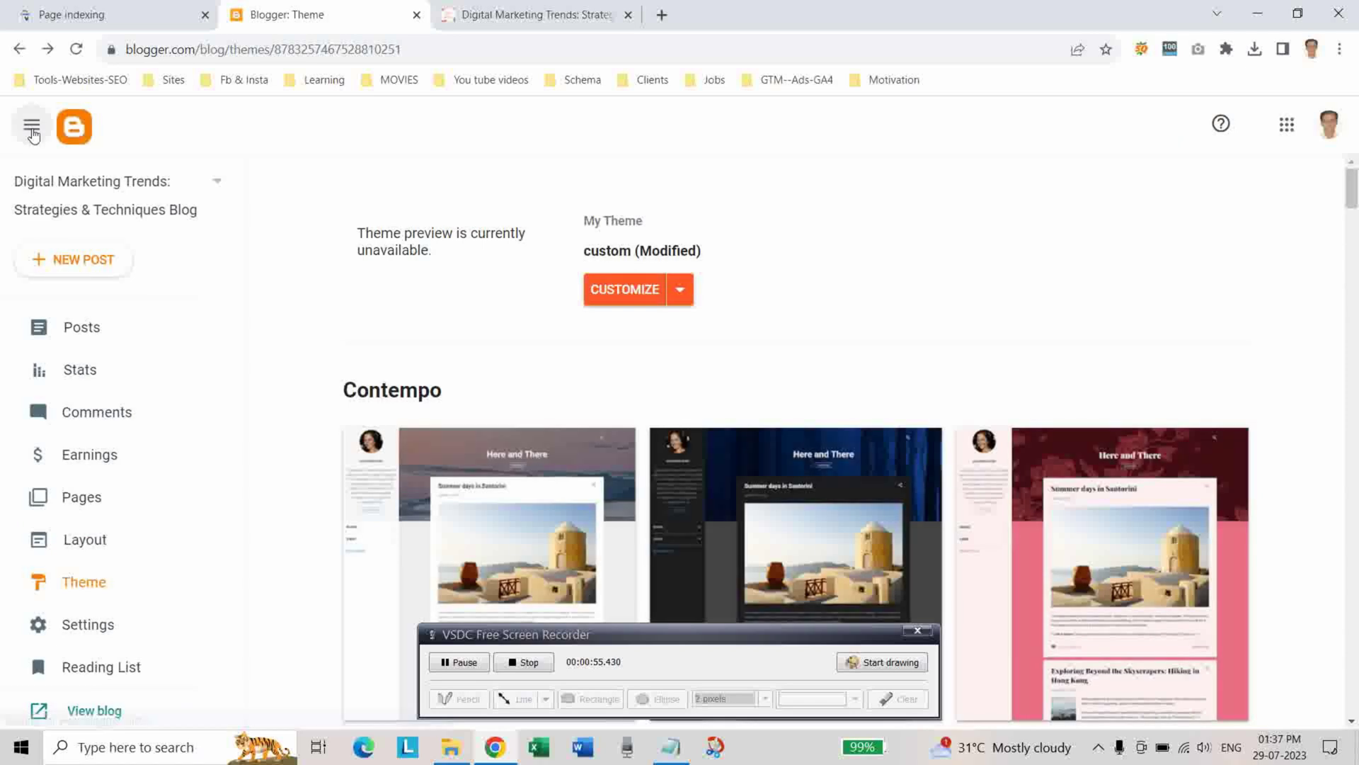
left_click(97, 10)
scroll(499, 400, "down", 3)
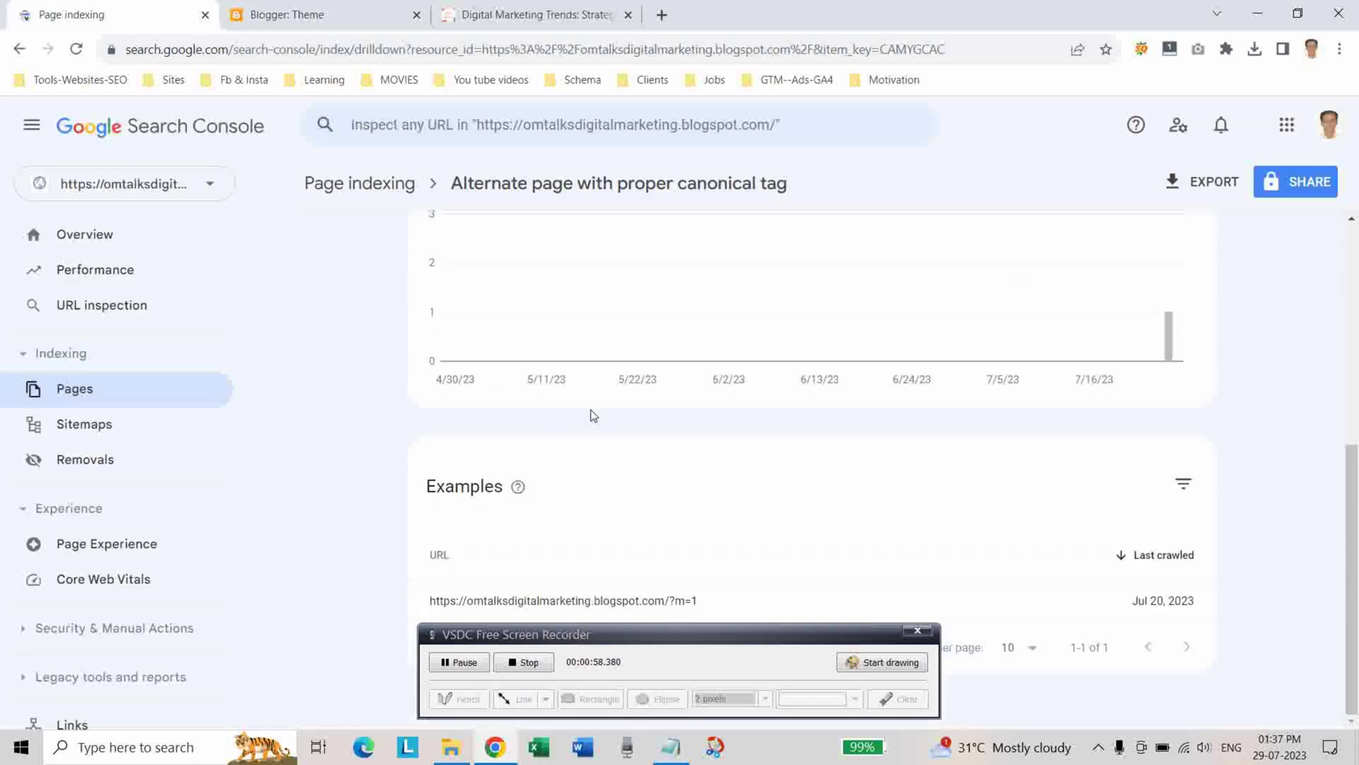
scroll(593, 415, "up", 5)
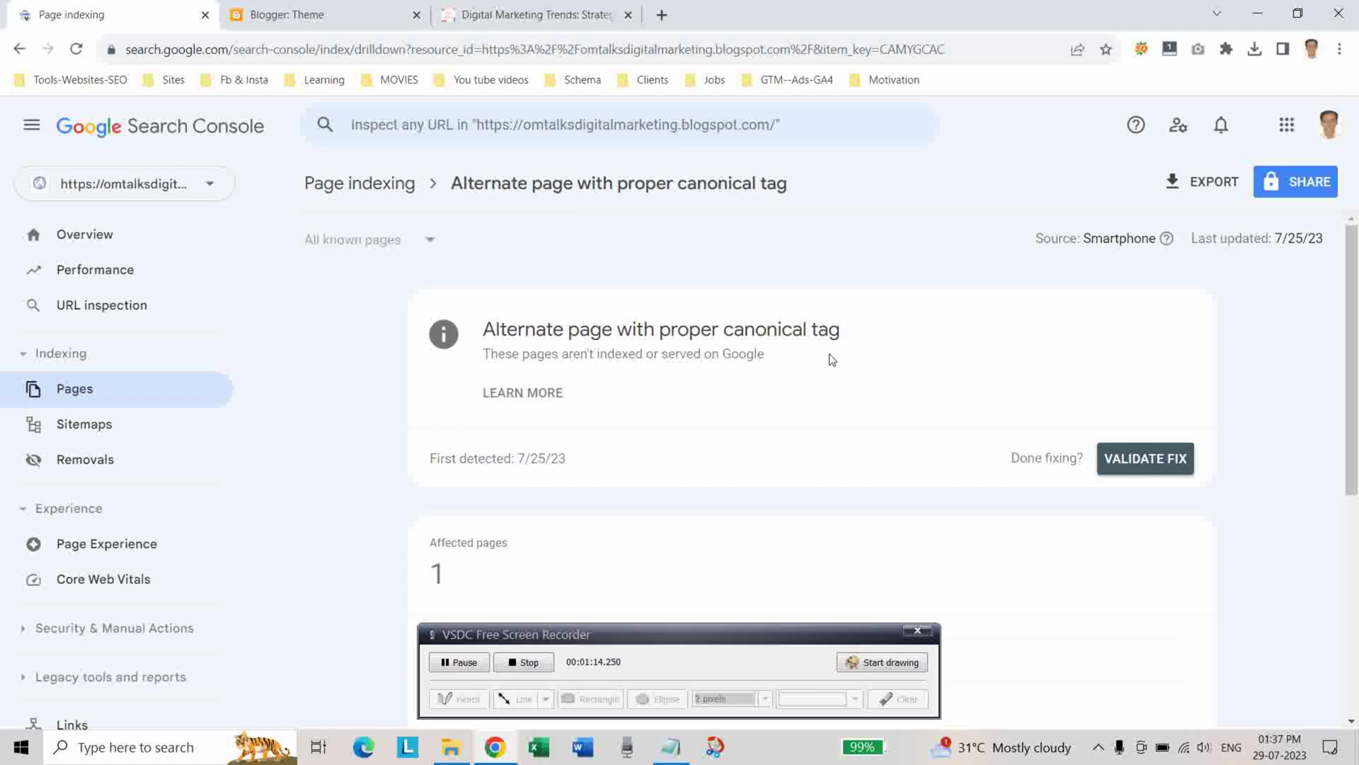
scroll(804, 406, "down", 3)
scroll(764, 516, "up", 3)
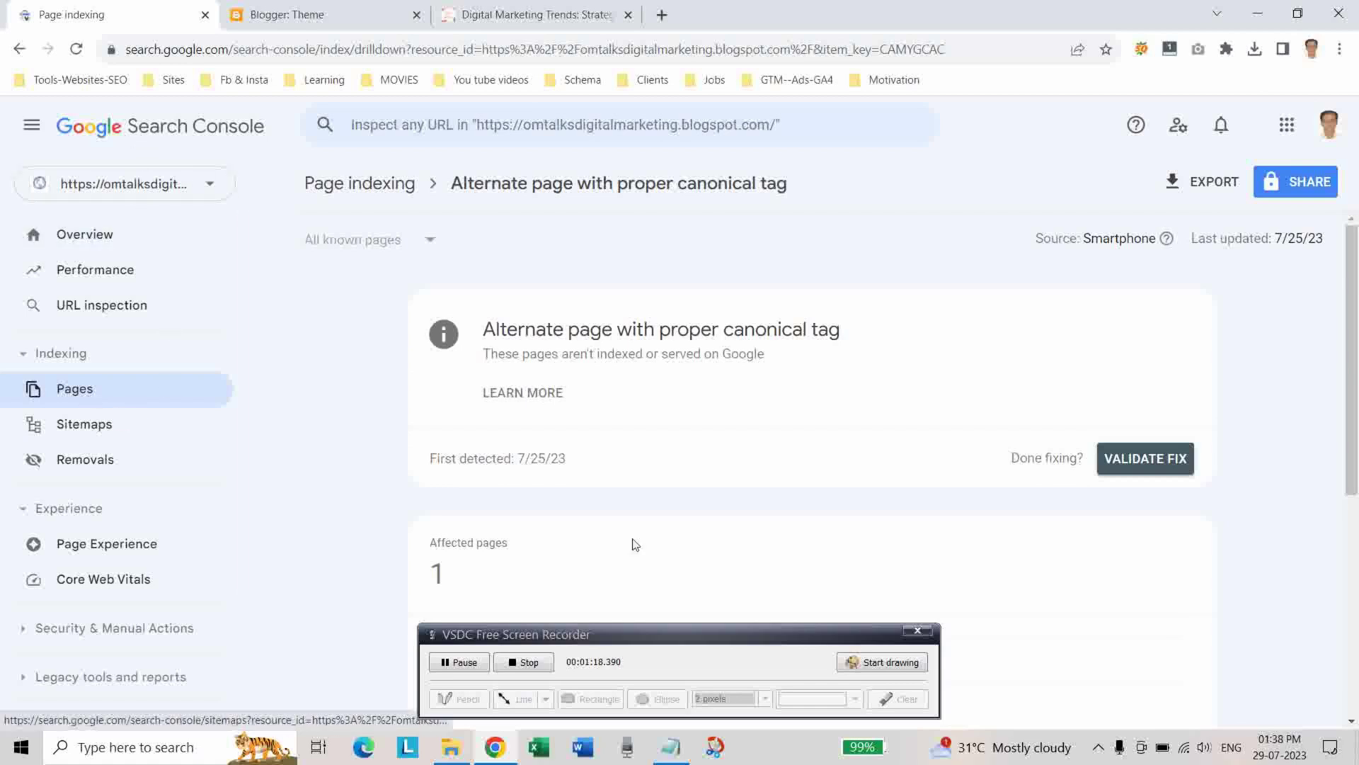
- Run Validate Fix for the 'Alternate page with proper canonical tag' issue
scroll(901, 483, "down", 3)
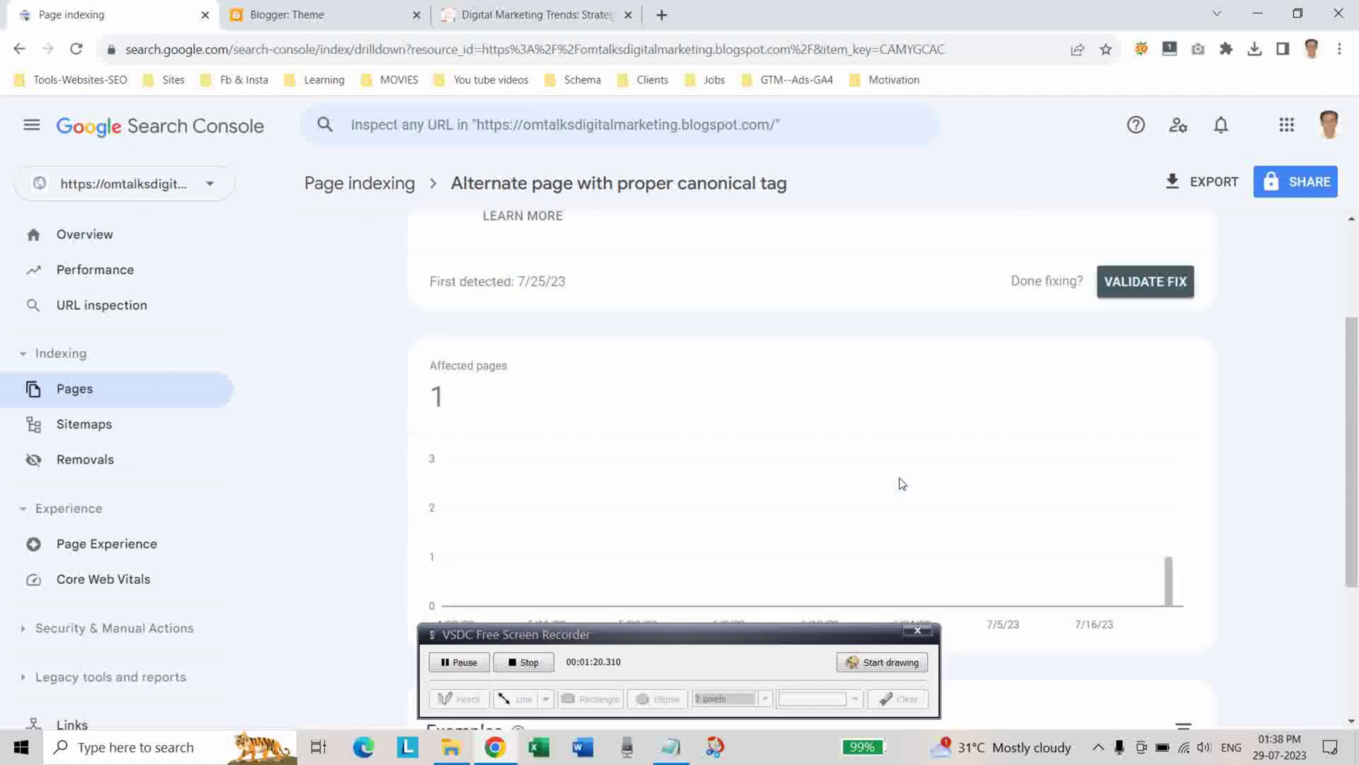
left_click(1141, 293)
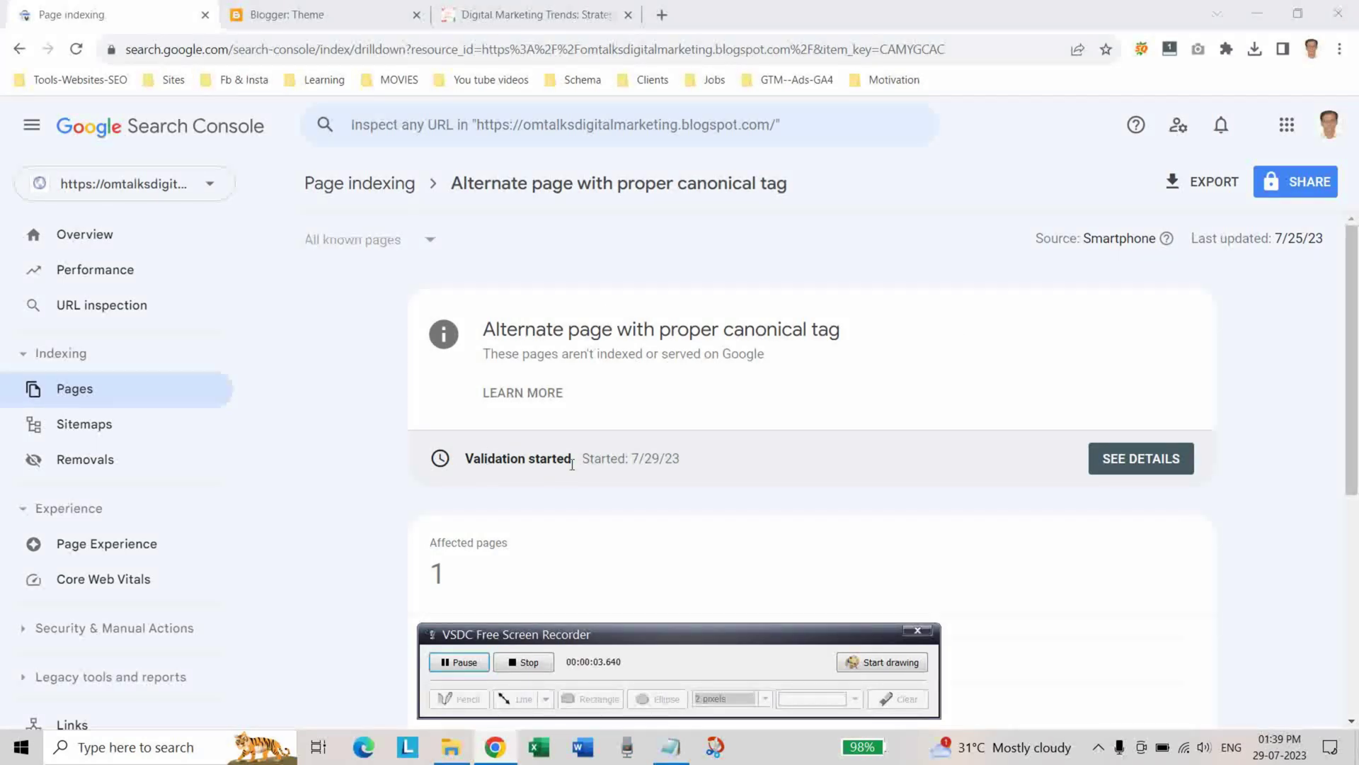
scroll(693, 504, "down", 3)
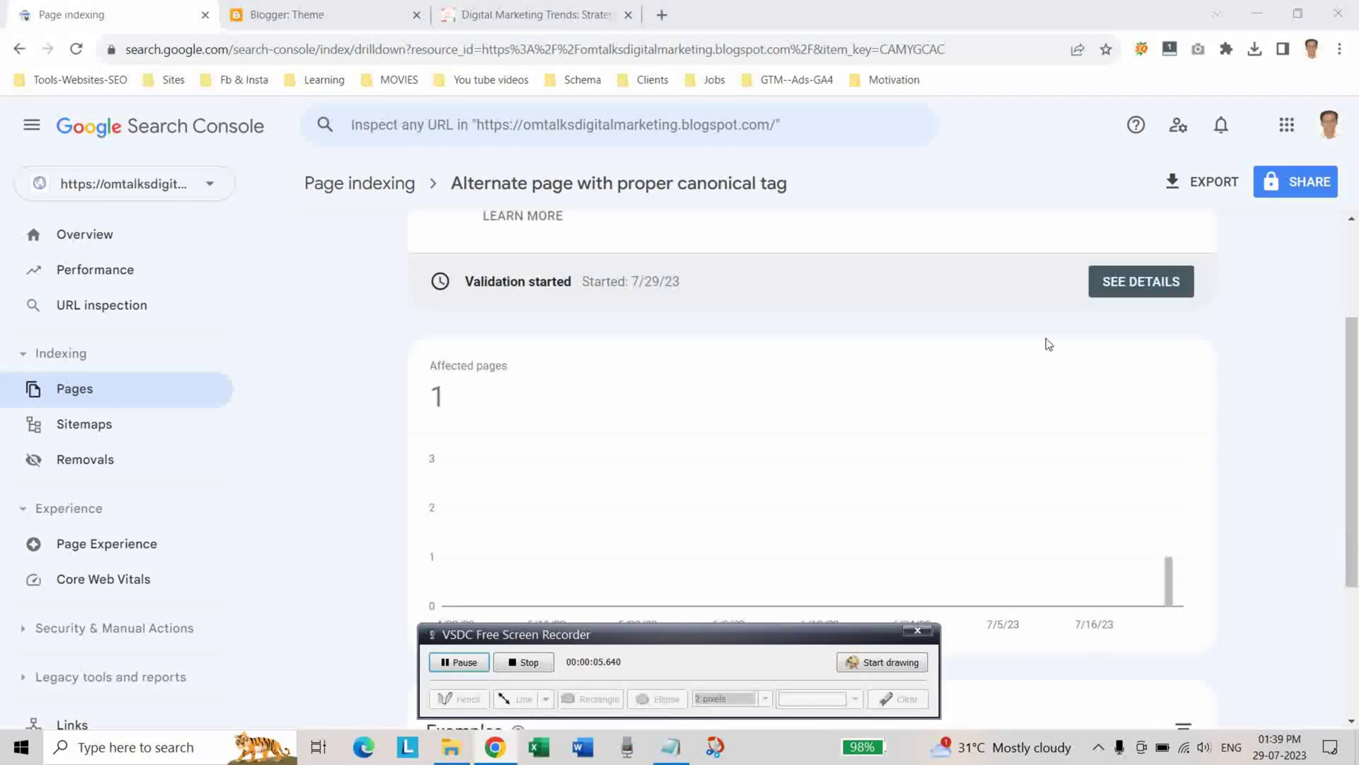
- Check the validation details: no failed pages, one page pending
left_click(1127, 291)
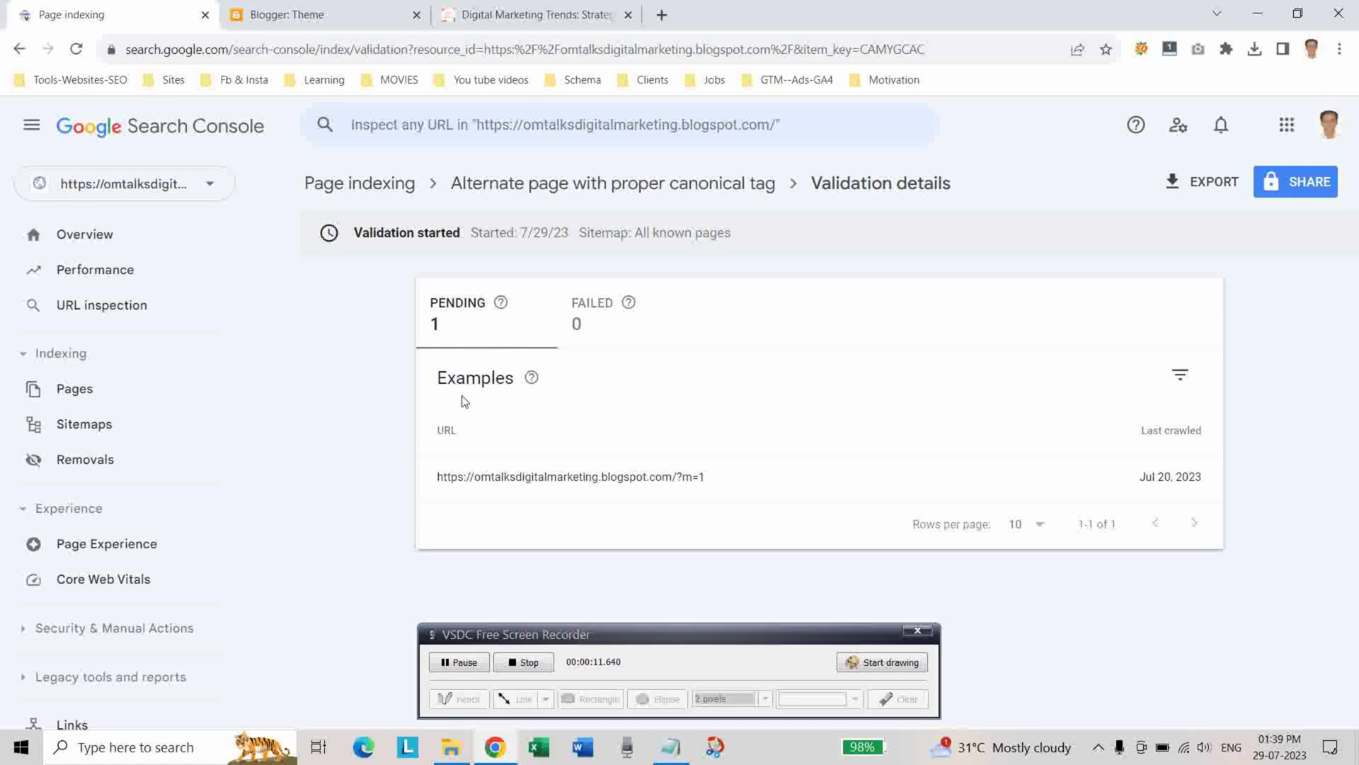
left_click(575, 333)
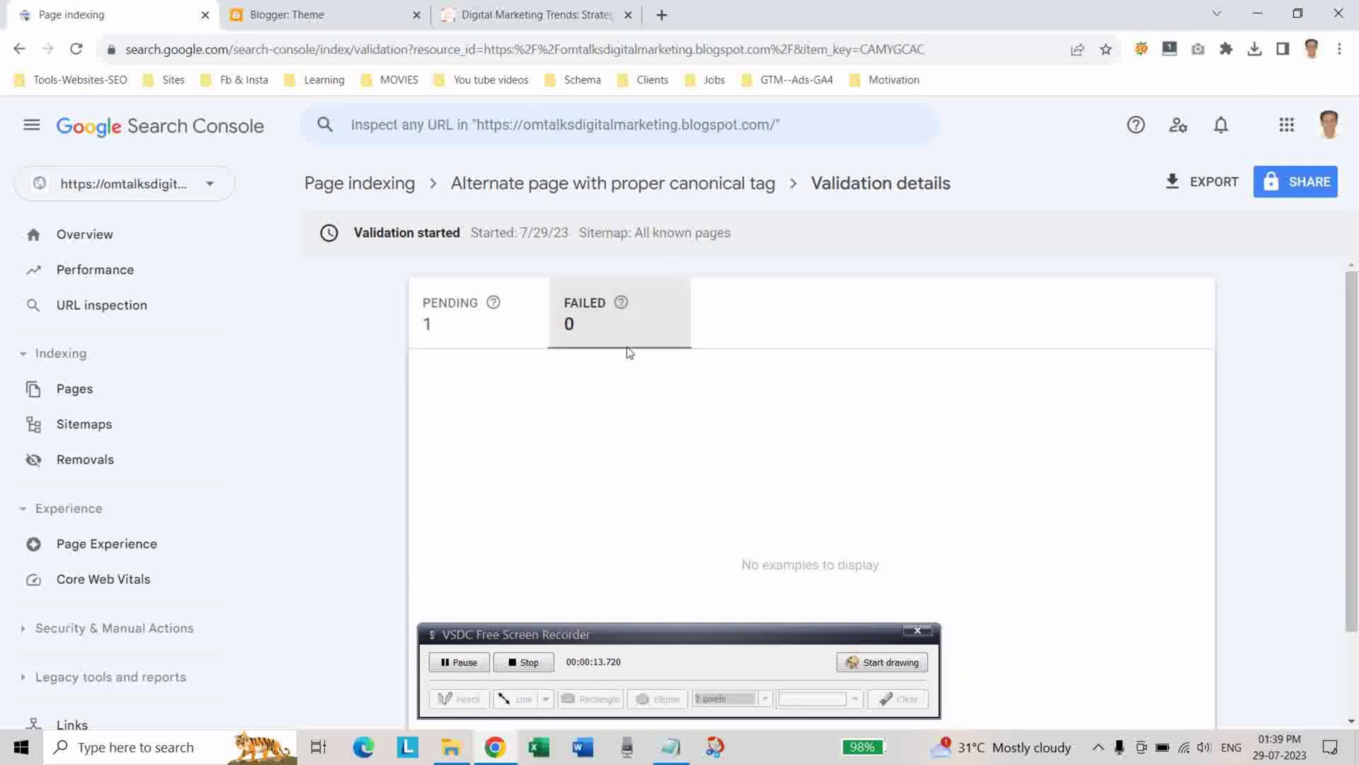
left_click(424, 338)
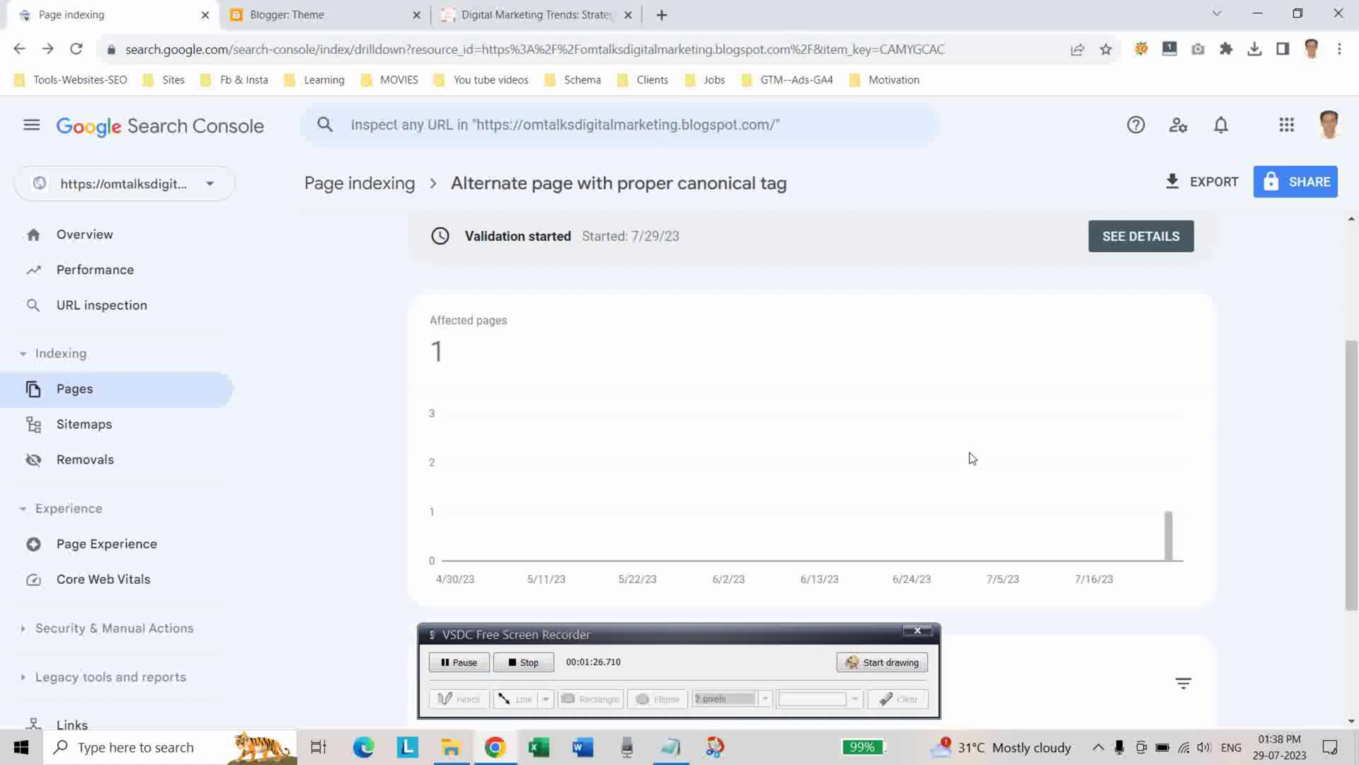
scroll(972, 459, "down", 2)
scroll(889, 495, "up", 1)
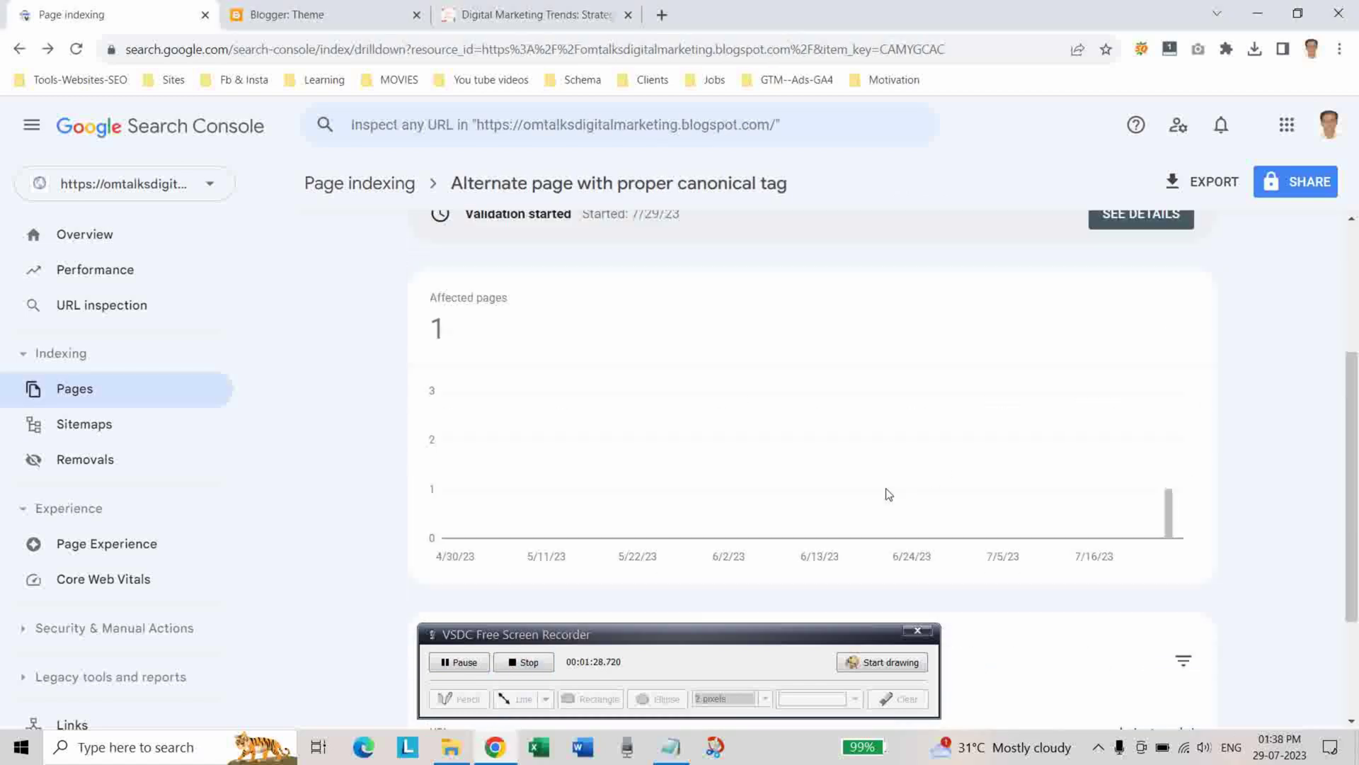